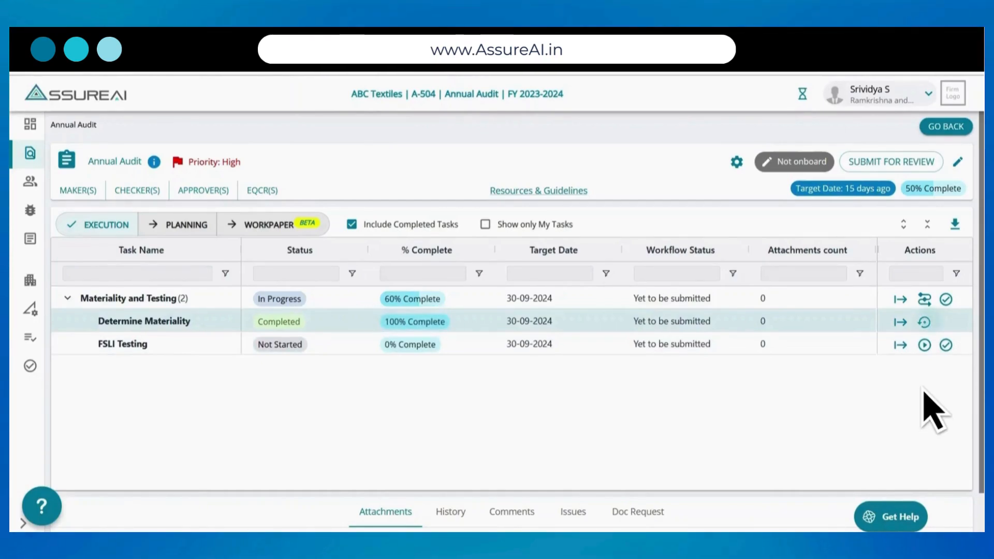
- Start the FSLI Testing task and limit the Balance Sheet table to qualified heads only
left_click(925, 345)
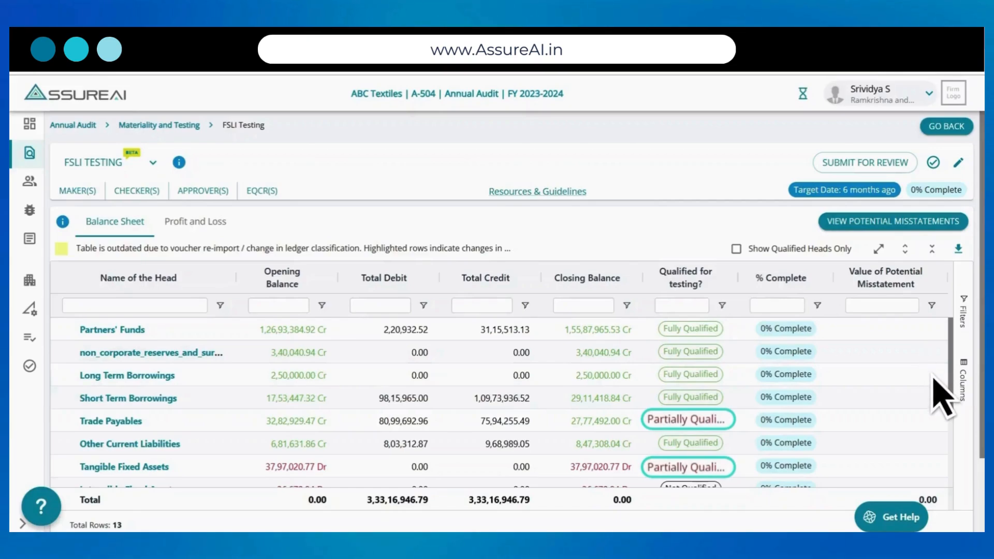
scroll(951, 428, "down", 2)
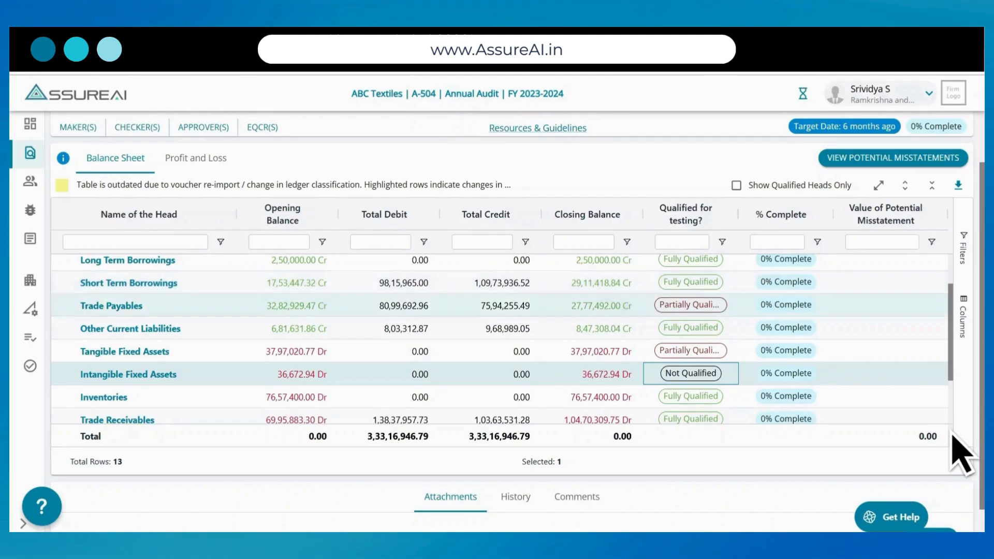
scroll(500, 309, "up", 1)
scroll(952, 435, "up", 2)
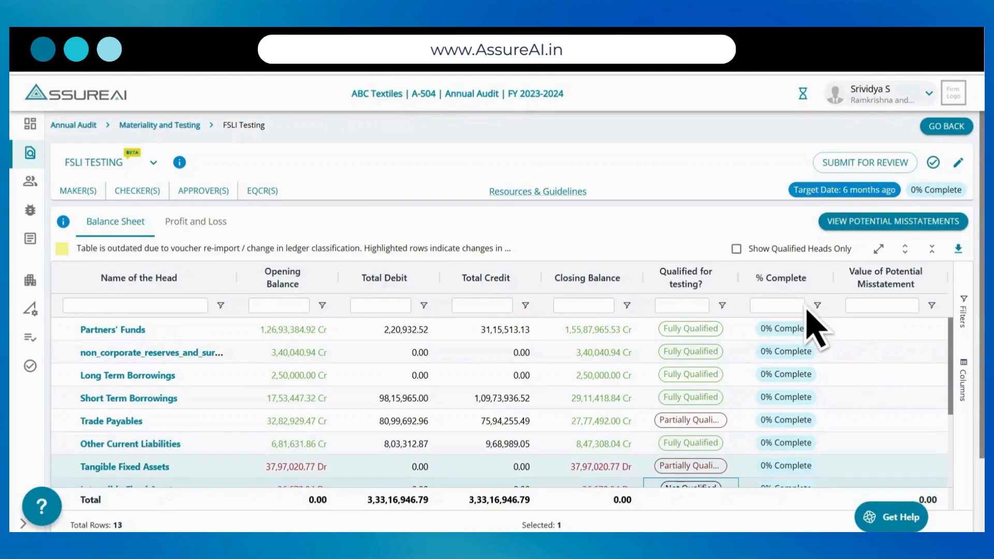
left_click(738, 250)
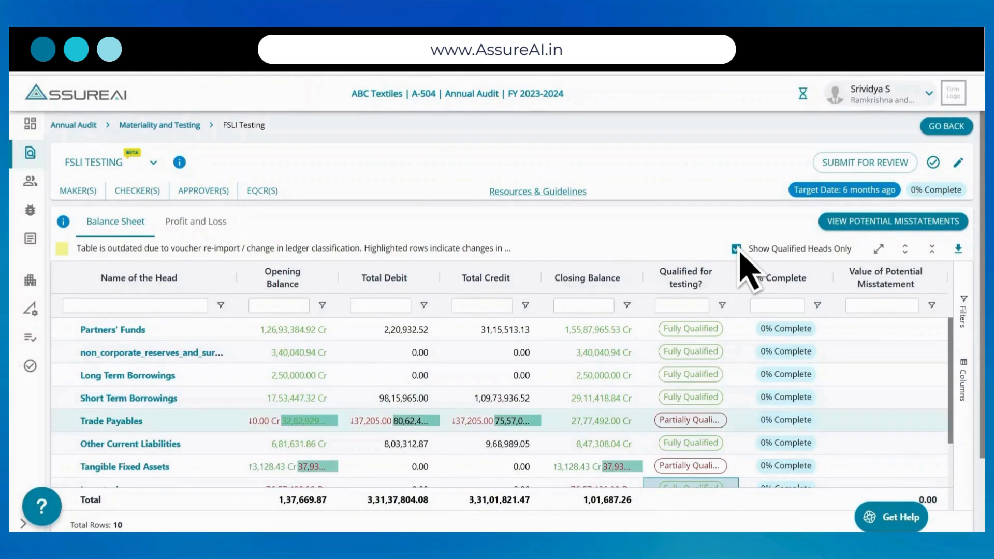
scroll(500, 414, "down", 2)
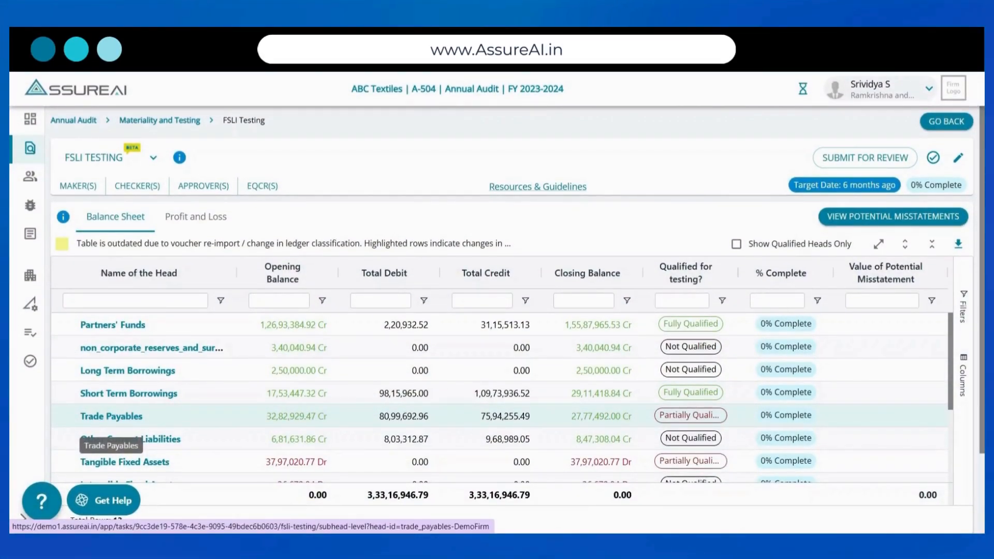
- Open the Trade Payables head and set the testing procedure used for Creditors for Goods to Other
left_click(111, 416)
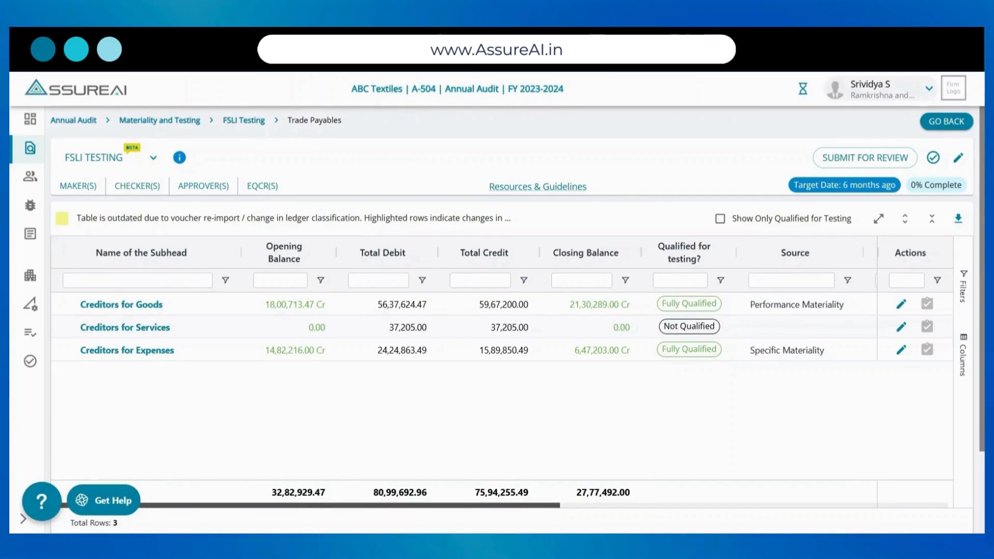
scroll(604, 296, "right", 10)
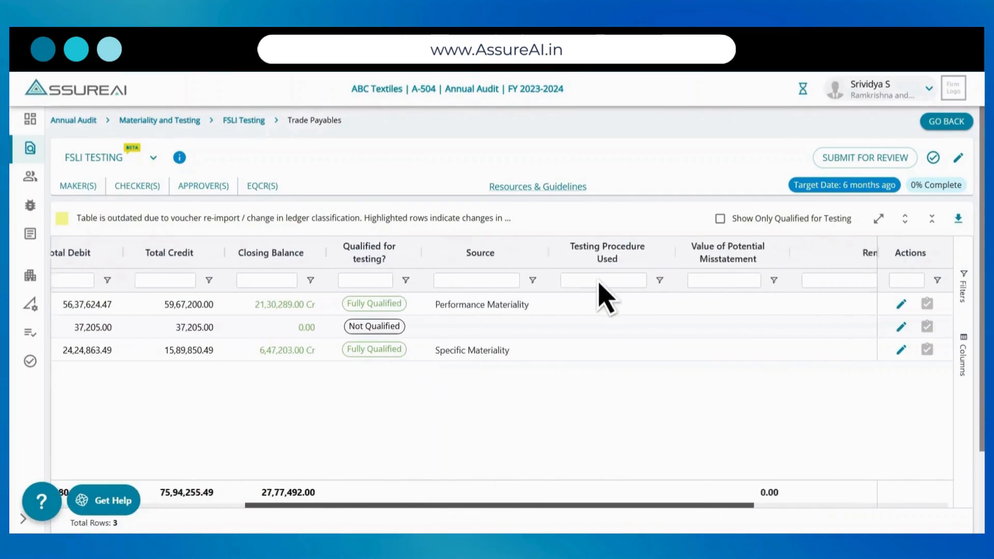
left_click(902, 304)
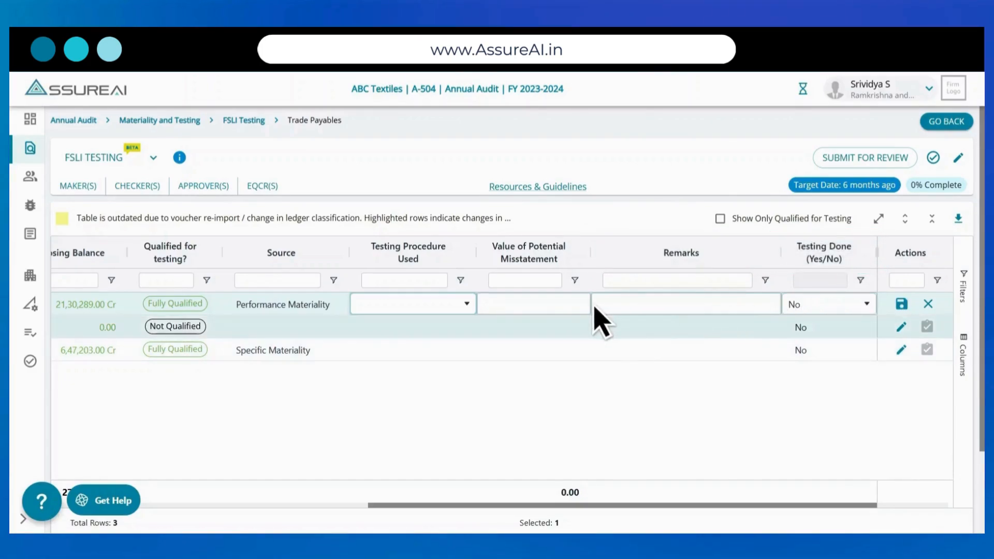
left_click(466, 305)
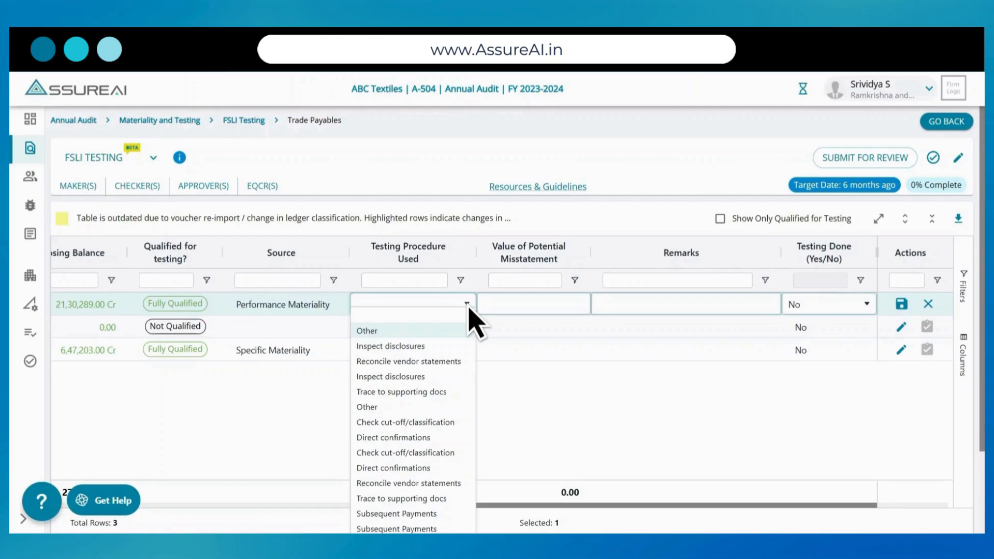
key("Return")
- Try to save a potential misstatement value of 10000000 for Creditors for Goods
left_click(508, 307)
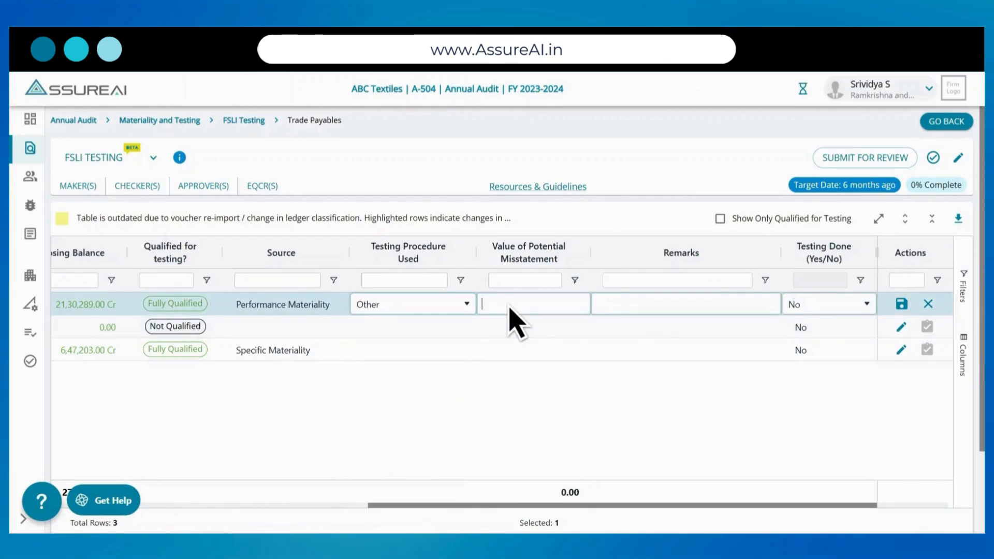
type("1000")
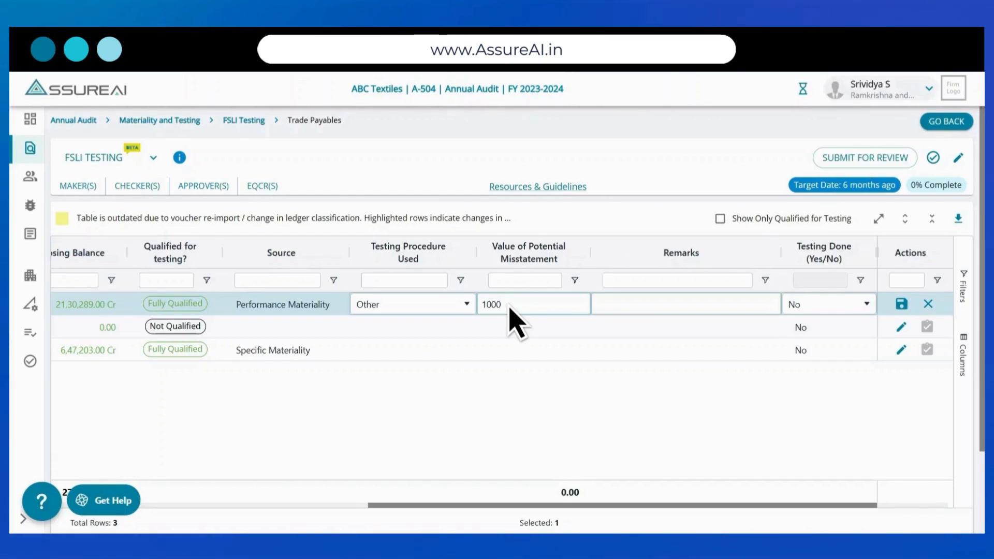
type("000")
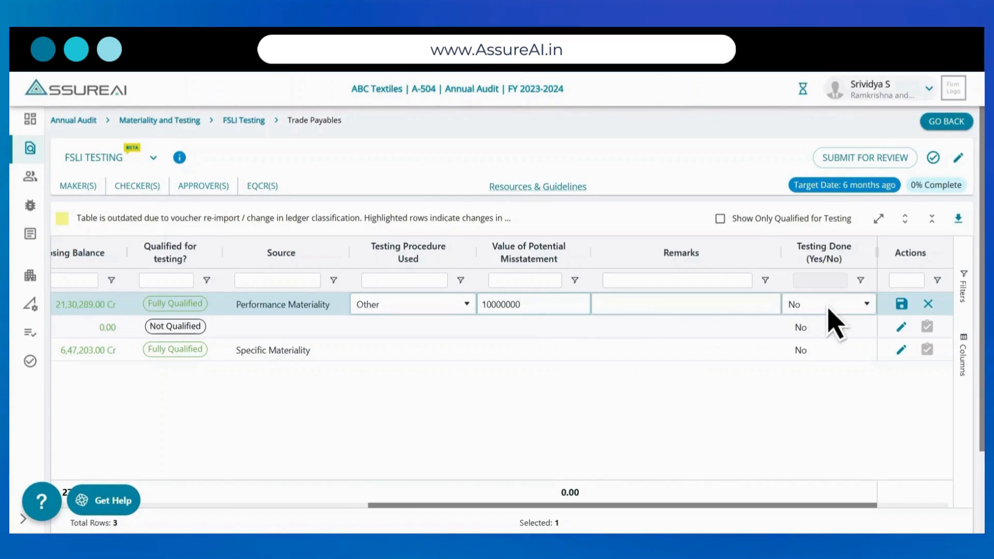
left_click(901, 305)
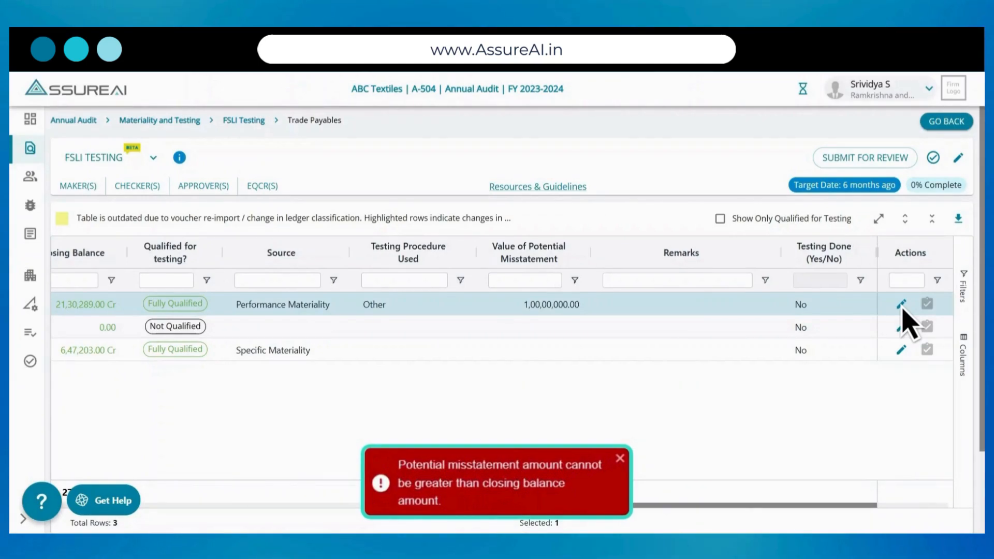
- Reopen the Creditors for Goods row for editing and reduce its potential misstatement value to 1000
left_click(902, 306)
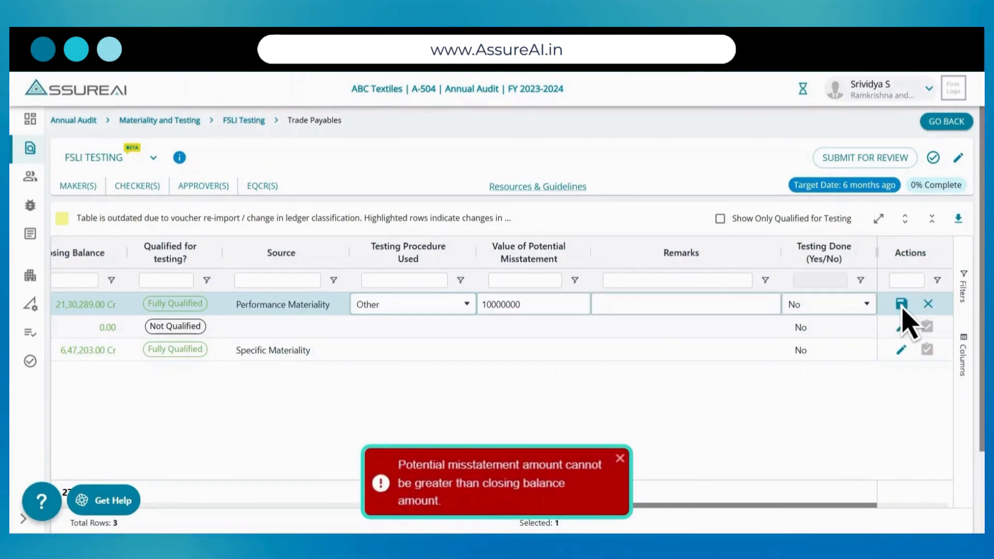
key("BackSpace")
key("BackSpace")
key("BackSpace")
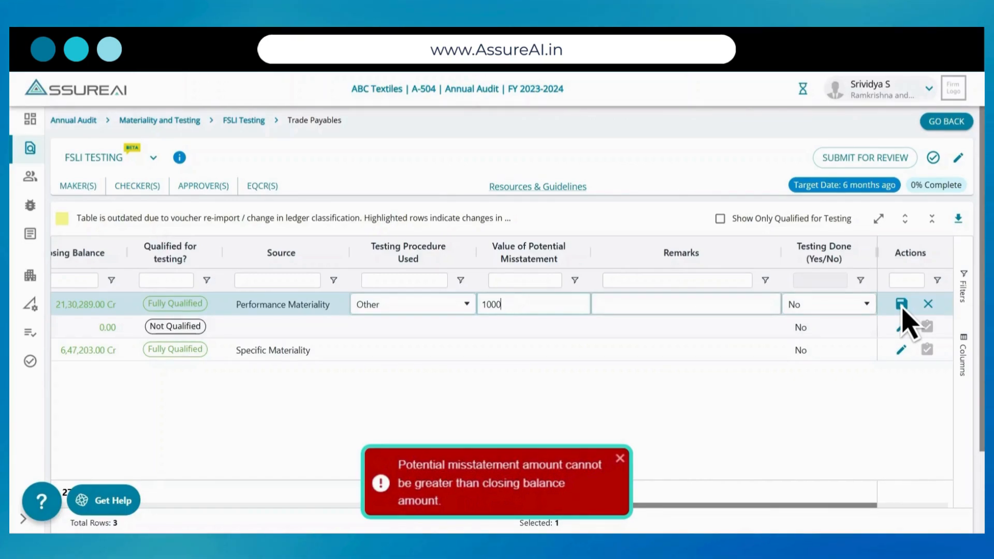
- Set Testing Done to Yes for Creditors for Goods, enter the remark "tested" and save the row
left_click(866, 308)
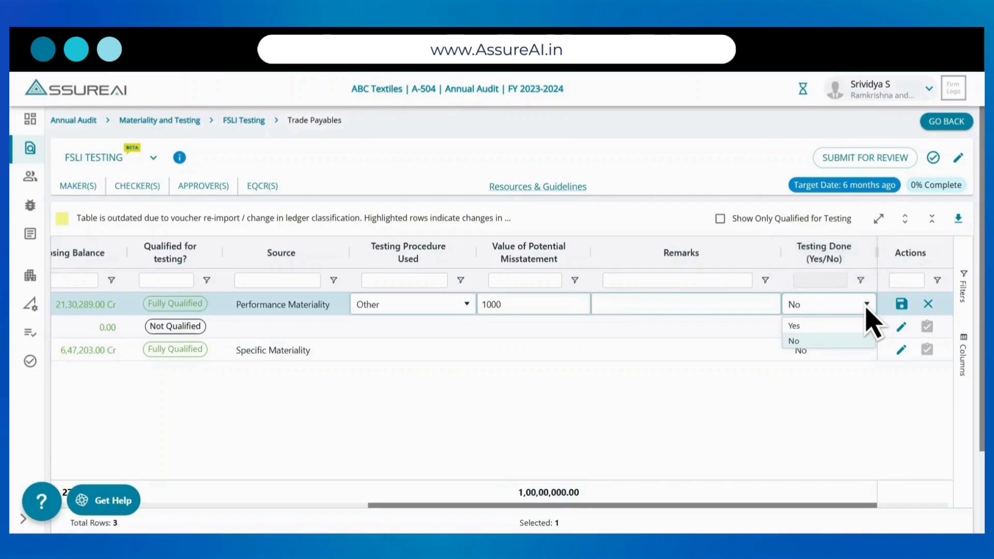
key("Up")
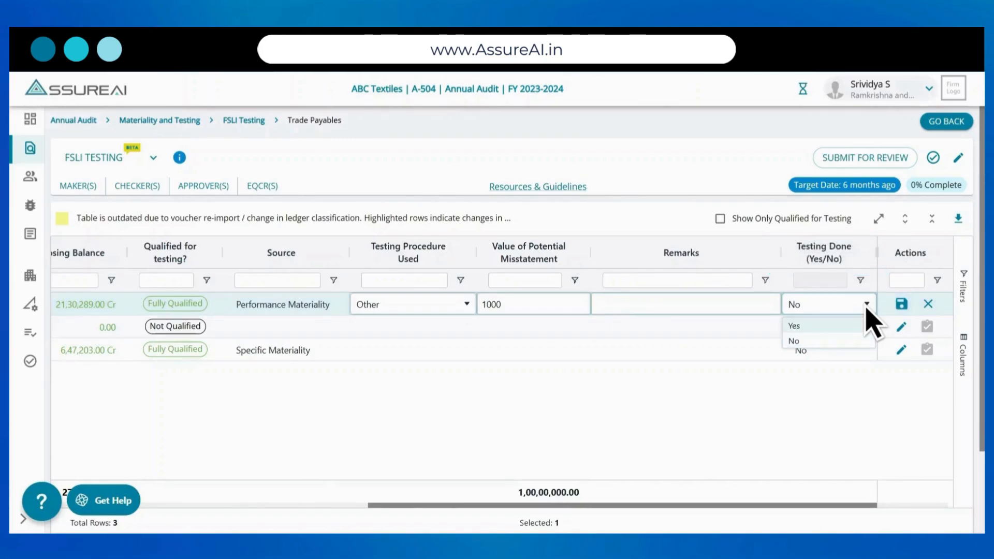
key("Return")
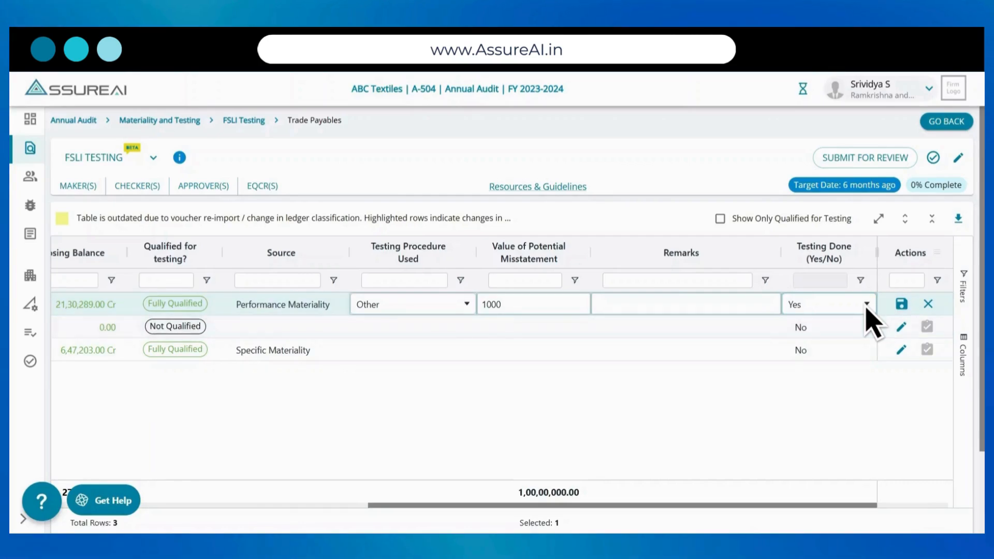
key("shift+Tab")
type("tested")
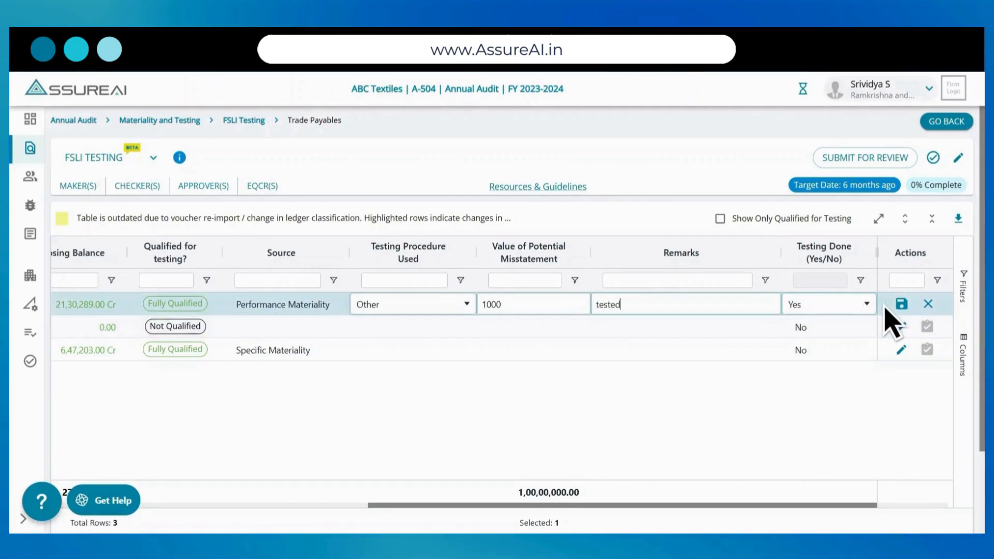
left_click(902, 305)
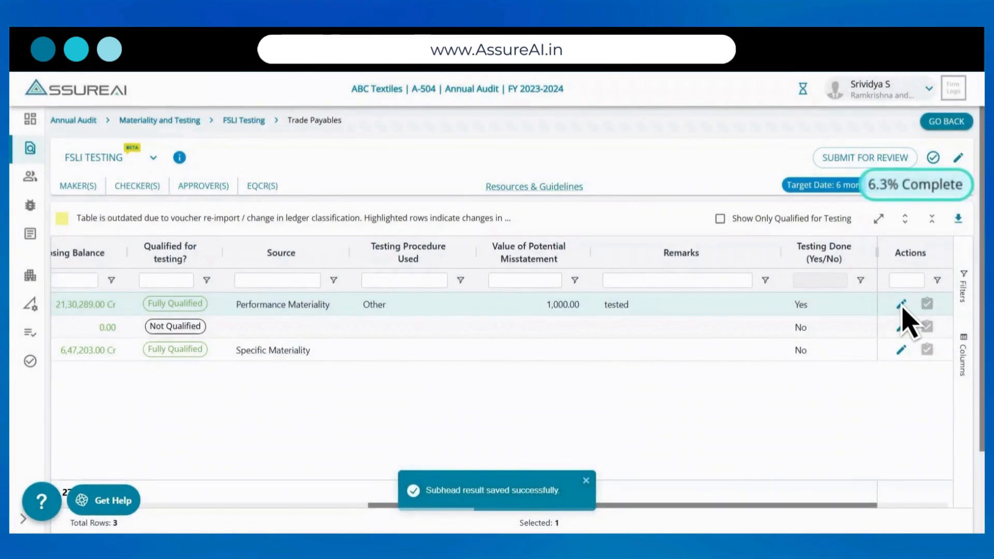
- Remove the qualified-only filter from the Trade Payables subheads and open the ledgers of Creditors for Goods
scroll(901, 306, "left", 10)
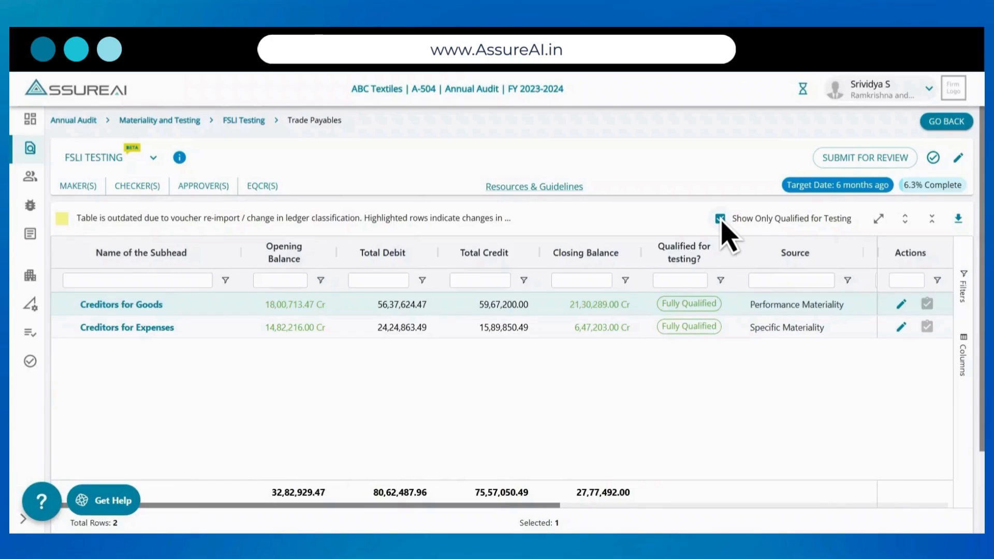
left_click(721, 220)
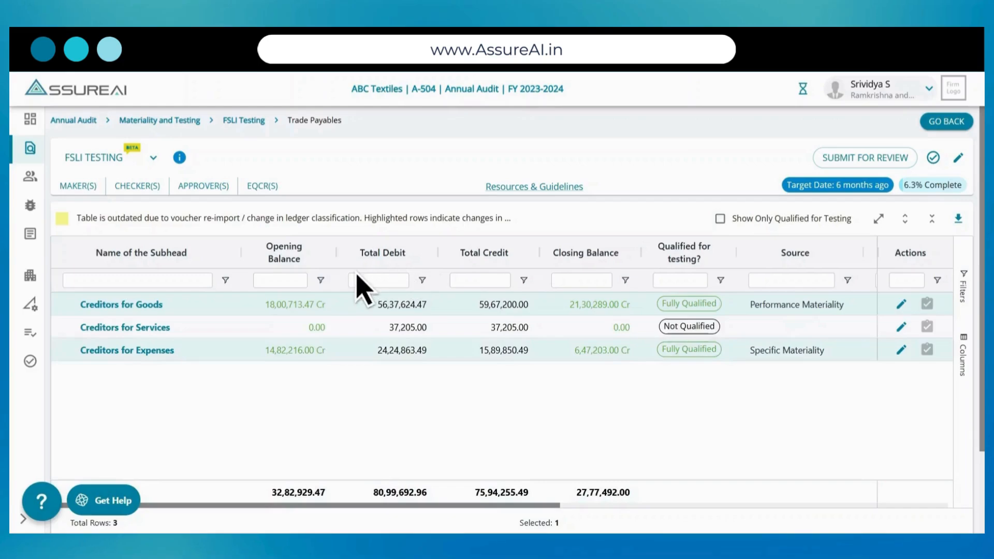
left_click(129, 309)
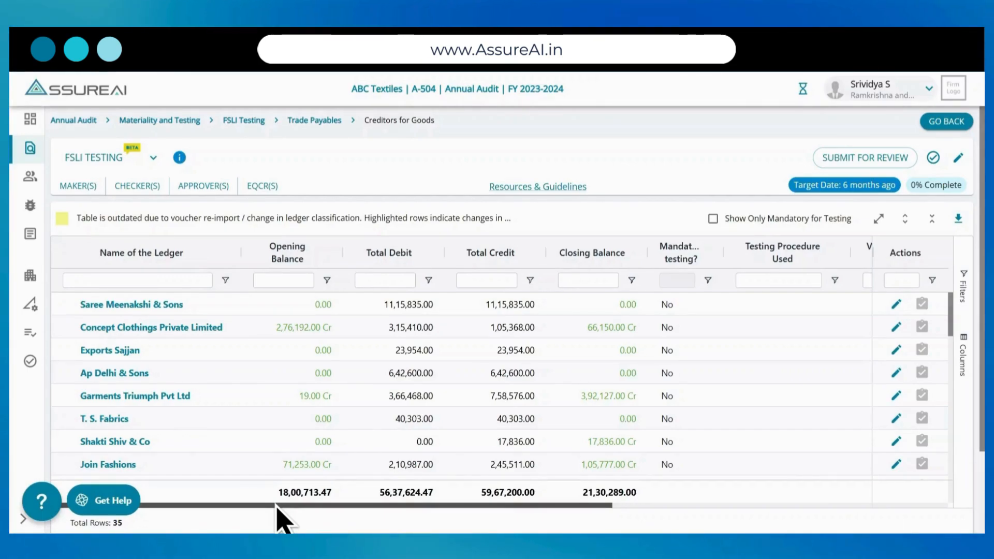
- Edit the first ledger under Creditors for Goods, choosing Other as its testing procedure and No for Testing Done
scroll(277, 510, "right", 10)
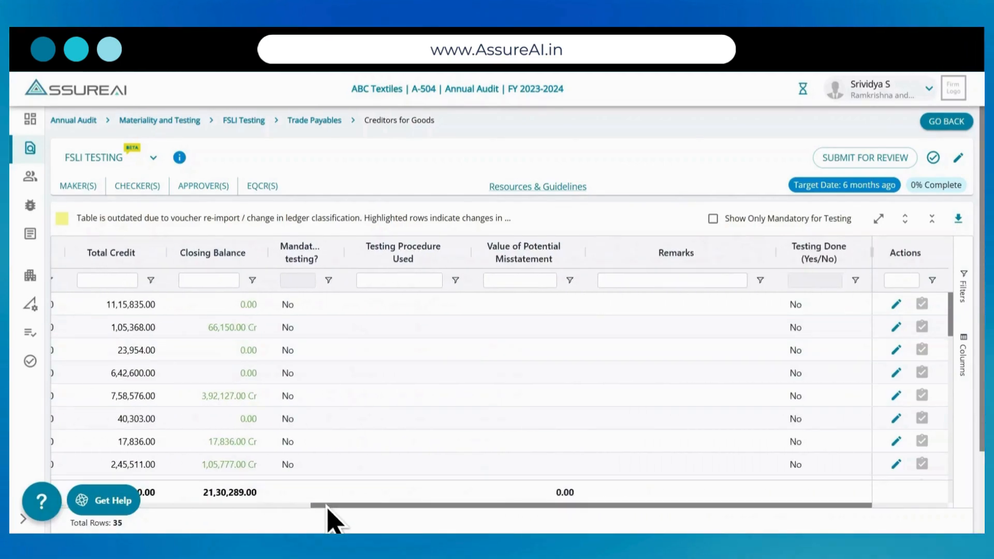
left_click(896, 304)
left_click(460, 304)
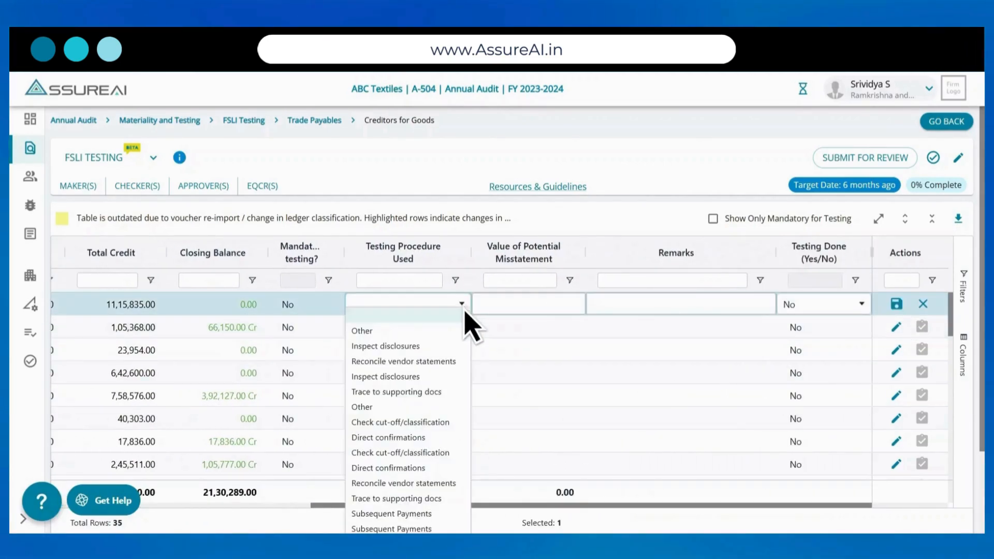
left_click(463, 332)
left_click(486, 304)
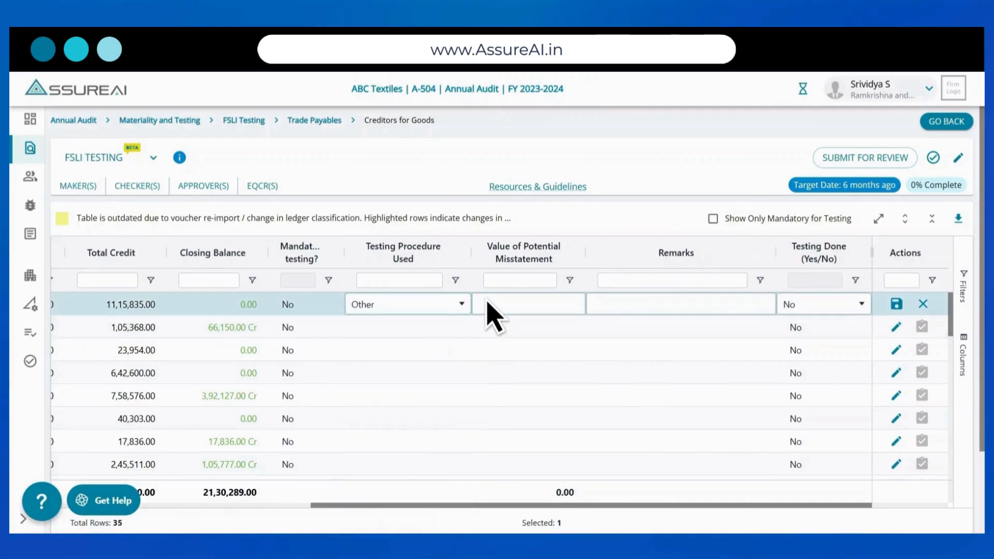
left_click(861, 304)
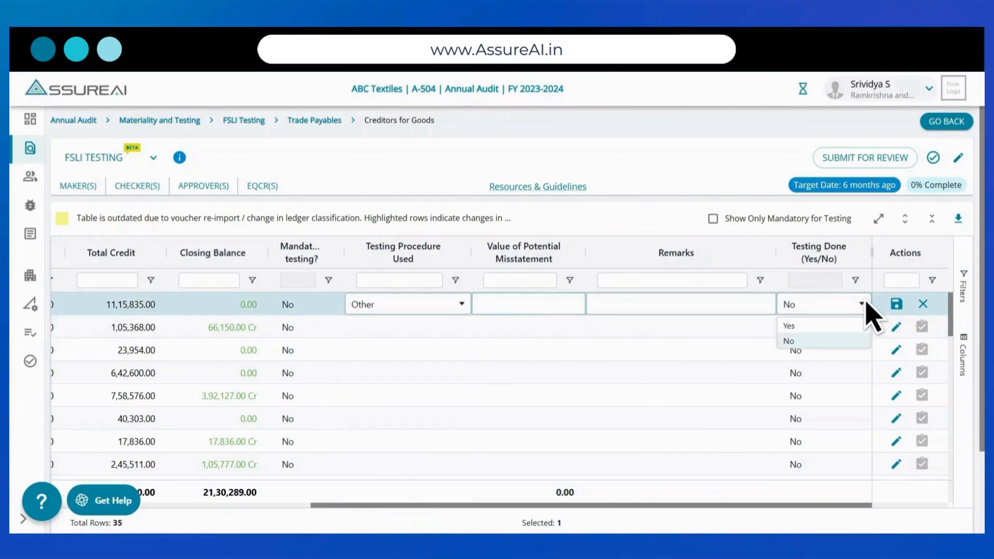
left_click(804, 343)
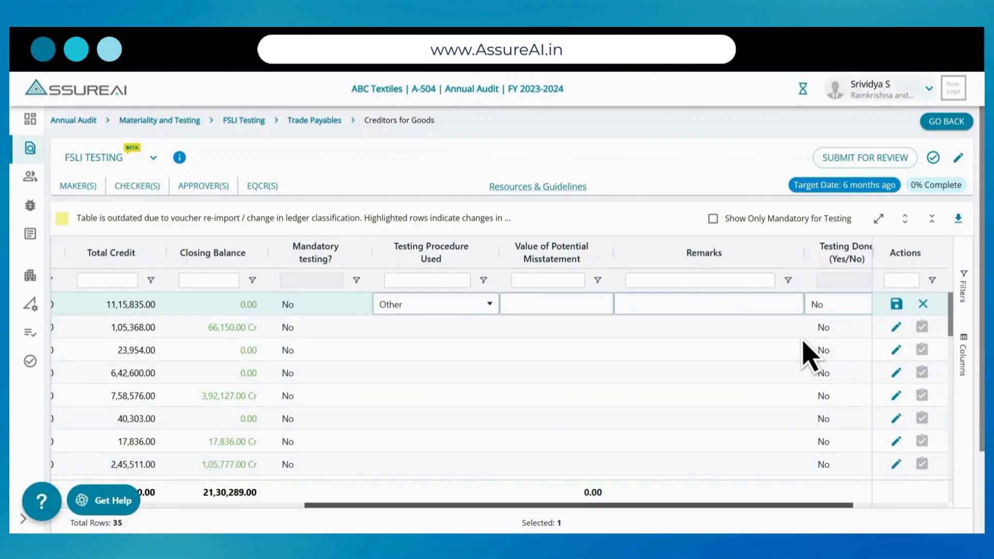
scroll(802, 339, "left", 1)
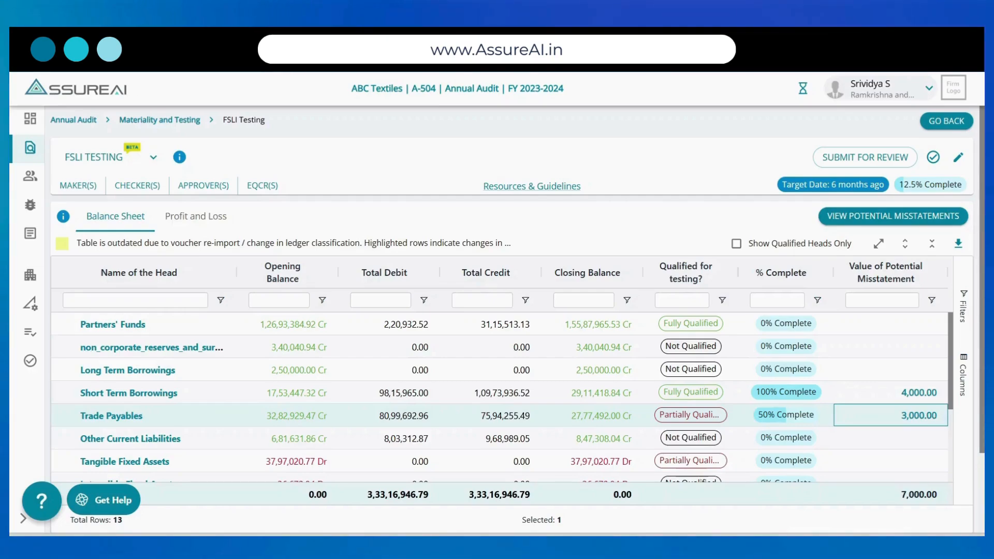
- View the potential misstatement details for Short Term Borrowings and for Trade Payables, closing each one
left_click(927, 393)
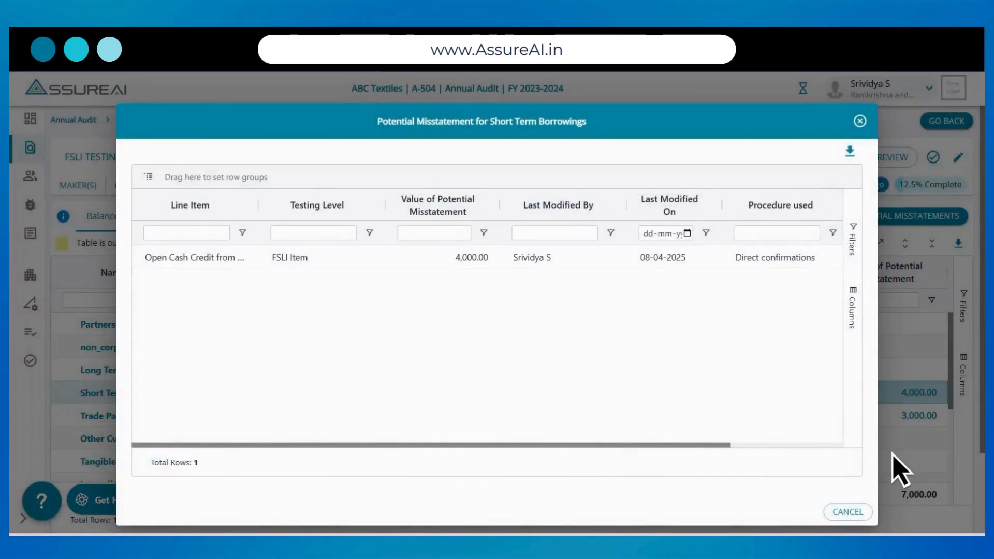
left_click(860, 514)
left_click(914, 418)
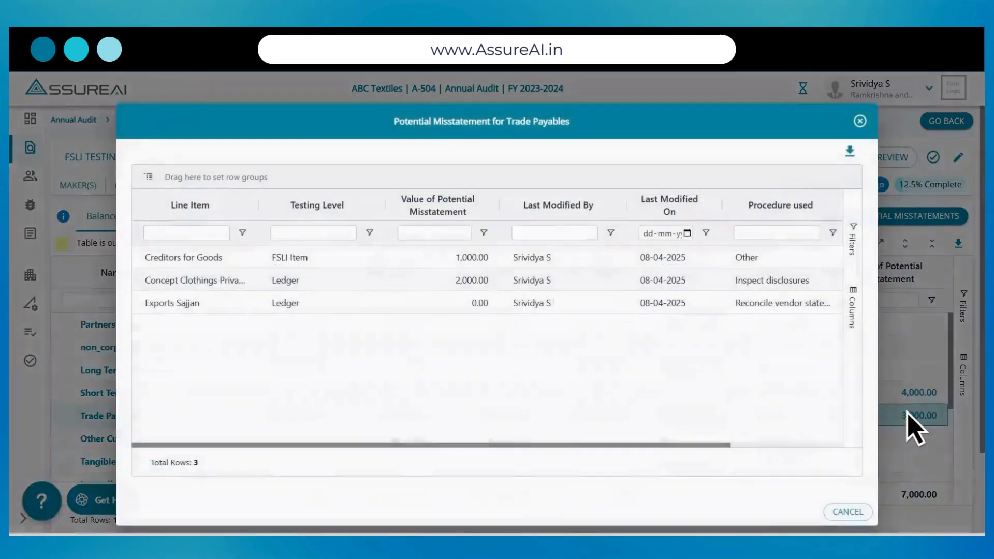
left_click(845, 515)
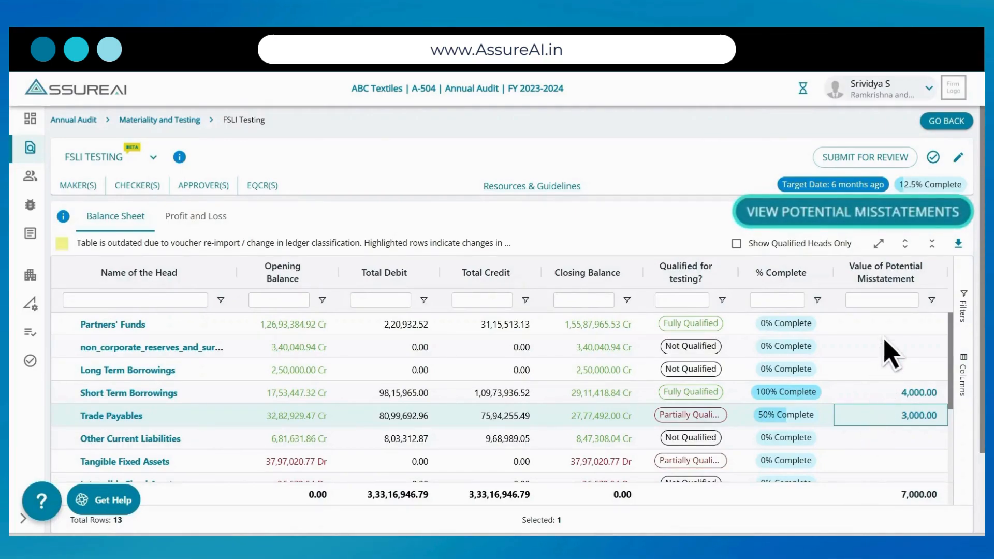
- Review the summary of all potential misstatements including its remarks, and return to the FSLI Testing overview
left_click(917, 220)
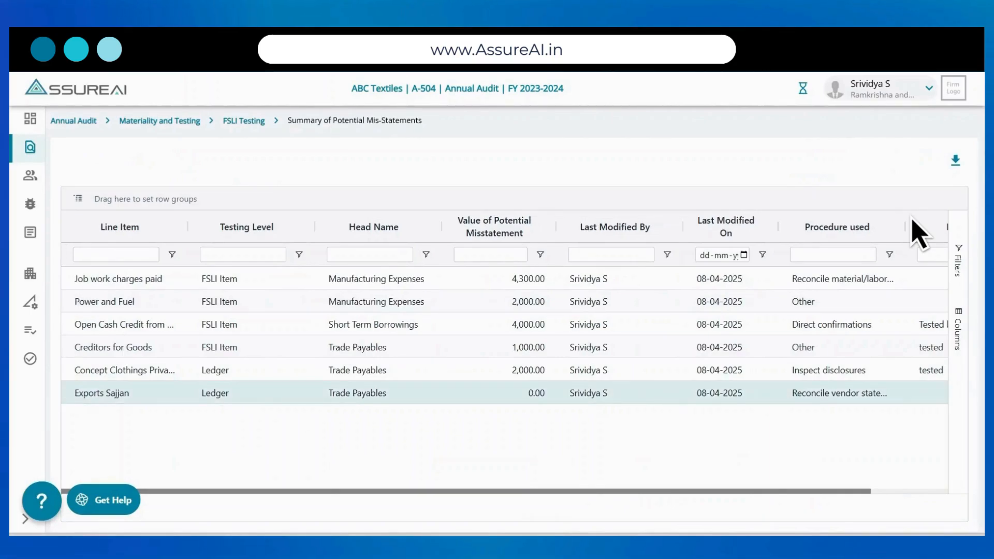
scroll(919, 234, "right", 3)
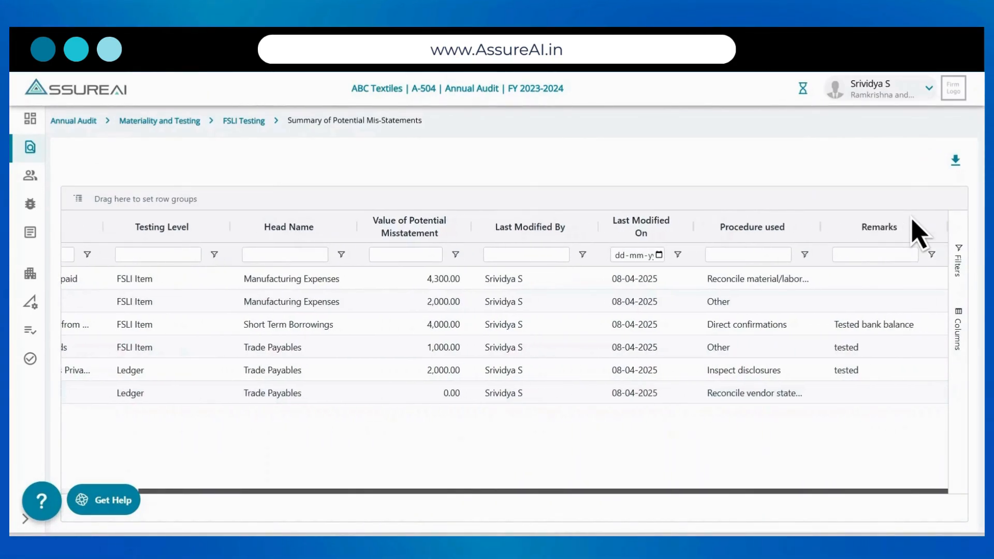
scroll(919, 234, "left", 3)
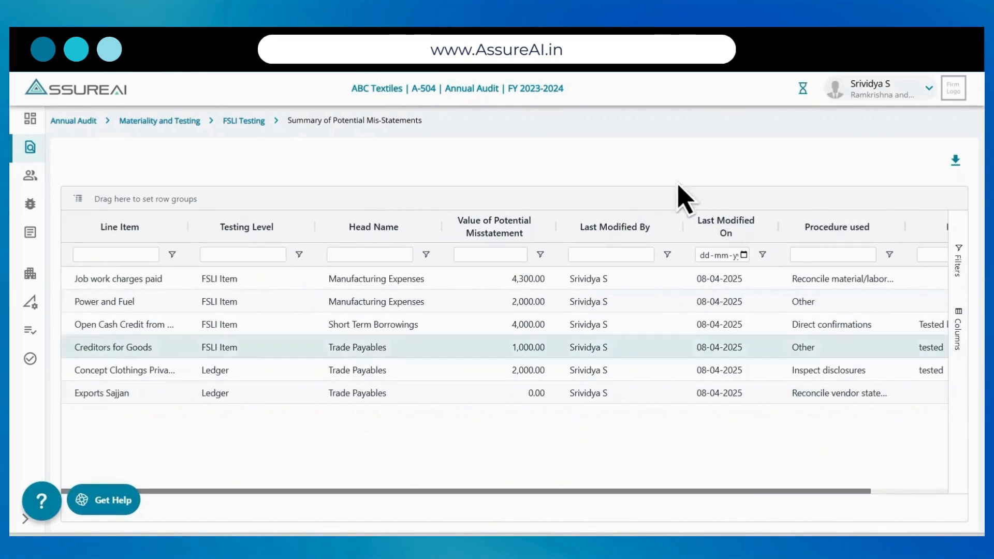
left_click(244, 122)
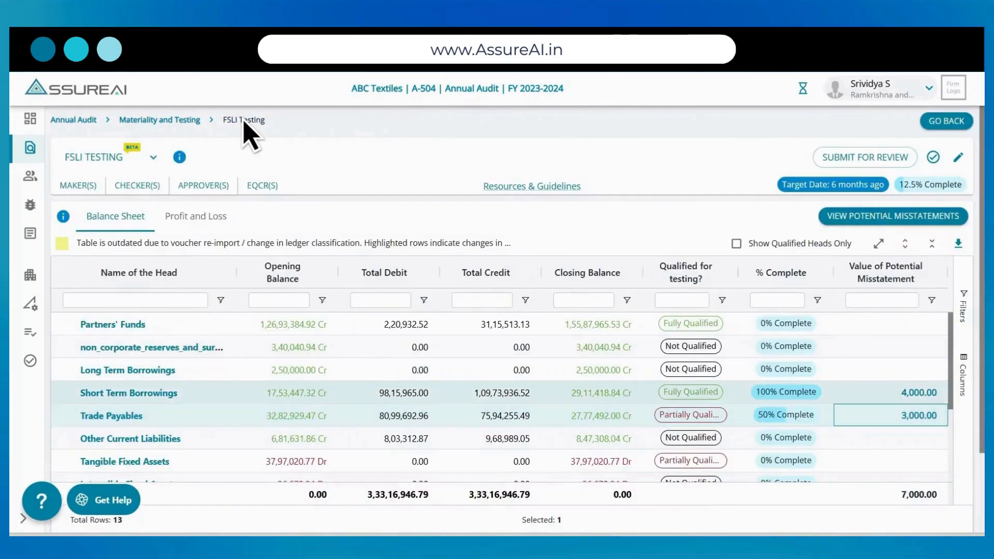